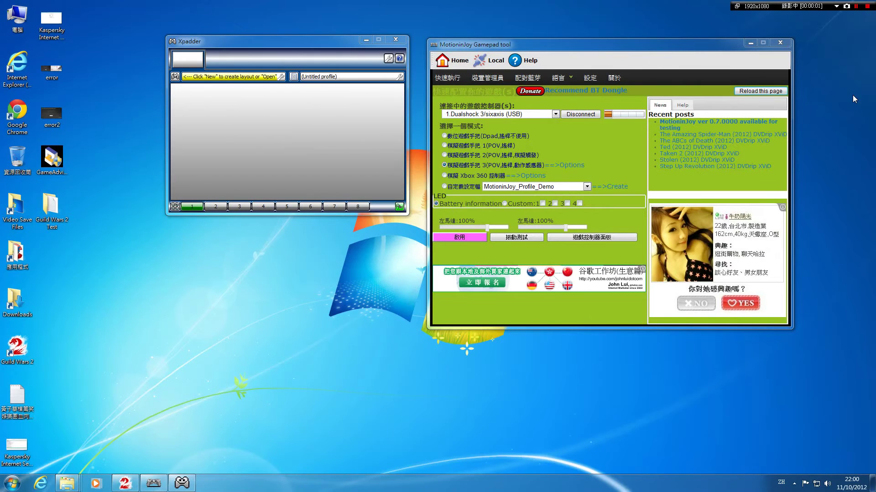
# - Arrange the MotioninJoy and Xpadder windows side by side on the upper part of the desktop
pyautogui.moveTo(720, 49); pyautogui.dragTo(799, 35)
pyautogui.moveTo(338, 40); pyautogui.dragTo(424, 23)
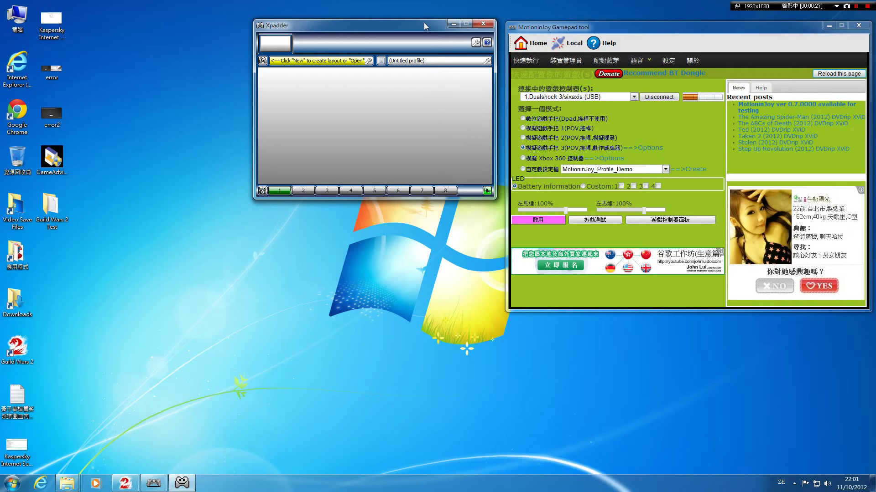
pyautogui.moveTo(424, 26); pyautogui.dragTo(433, 12)
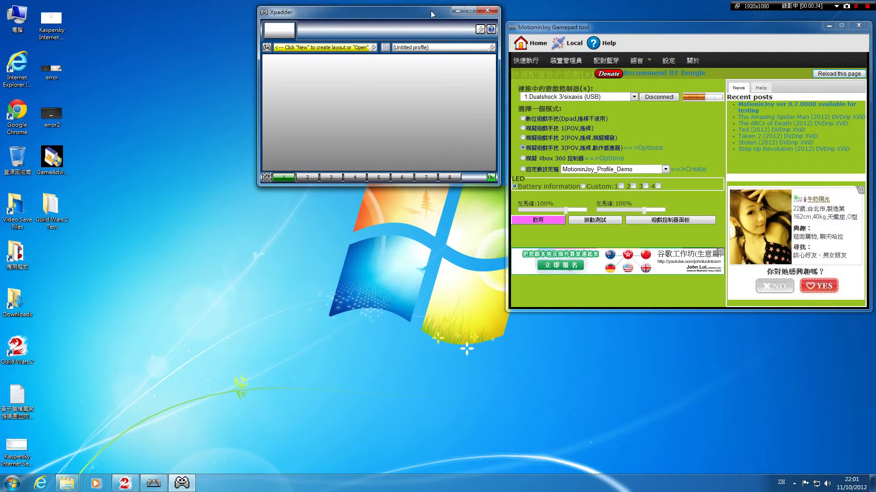
pyautogui.moveTo(431, 12); pyautogui.dragTo(422, 28)
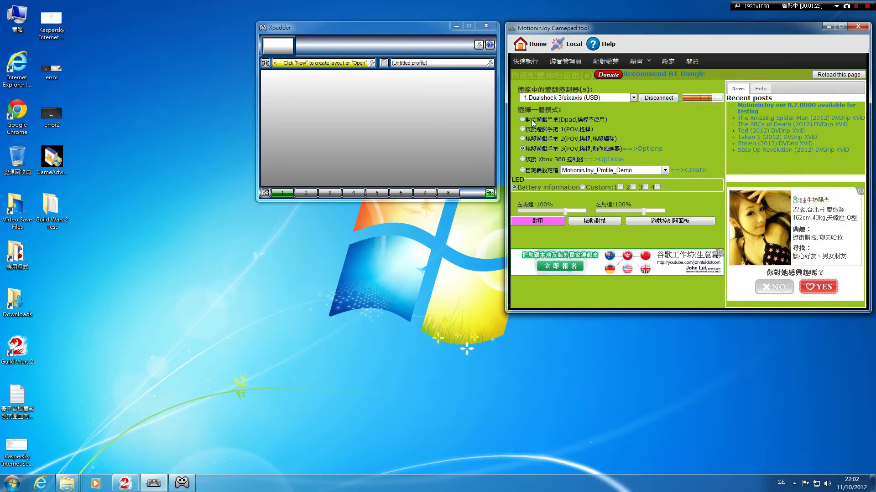
# - Enable the selected gamepad mode 3 for the Dualshock 3 in MotioninJoy and run the vibration test
pyautogui.click(541, 220)
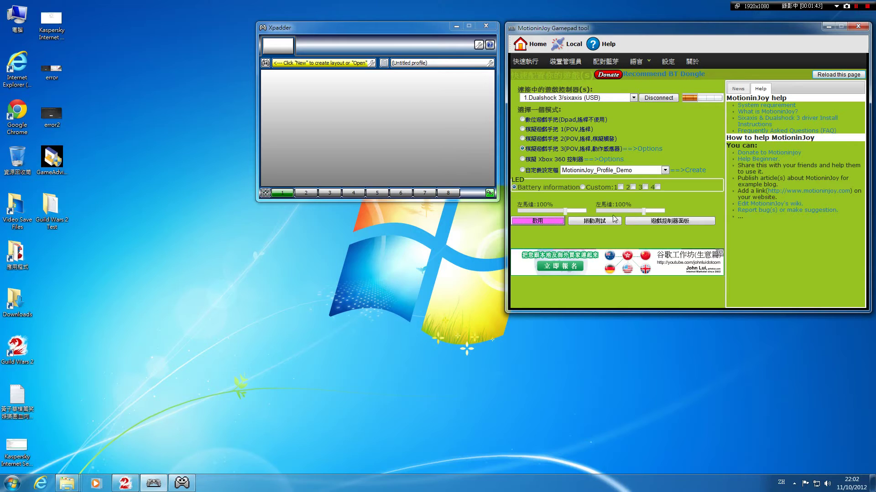
pyautogui.click(605, 222)
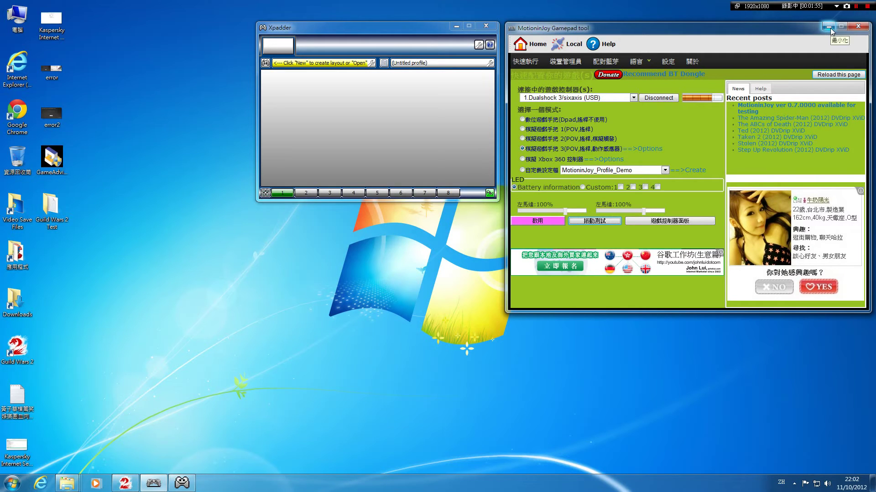
# - Create a new controller layout in Xpadder and load the Sony PlayStation controller picture as its image
pyautogui.click(388, 31)
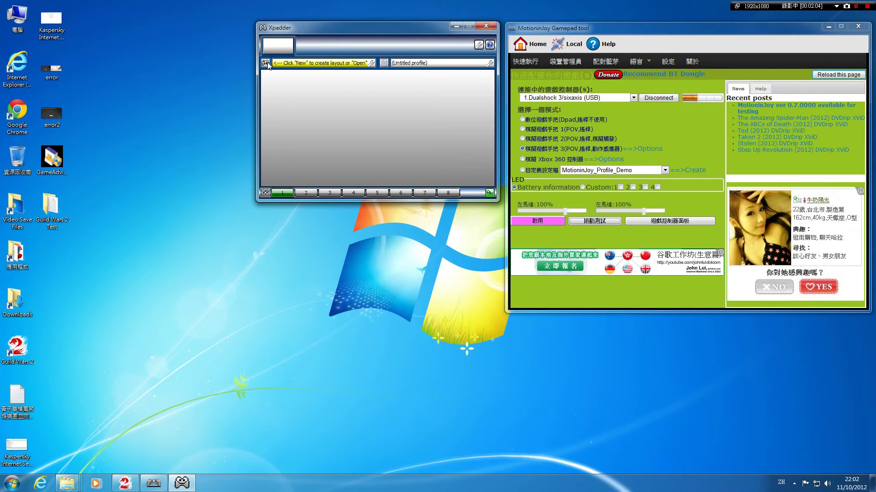
pyautogui.click(266, 62)
pyautogui.click(282, 138)
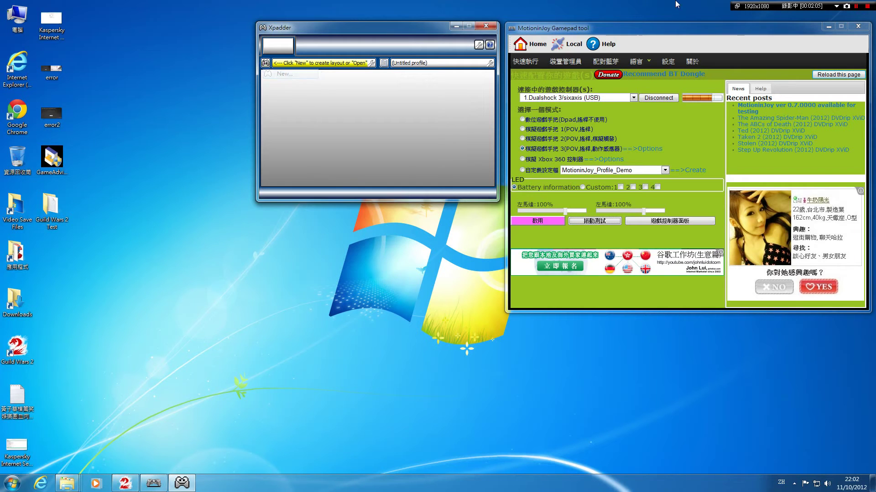
pyautogui.moveTo(253, 133); pyautogui.dragTo(596, 138)
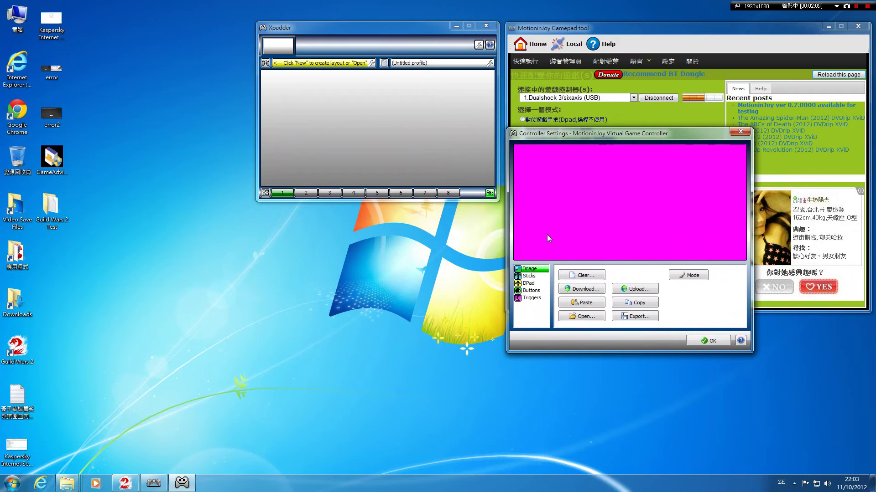
pyautogui.click(601, 319)
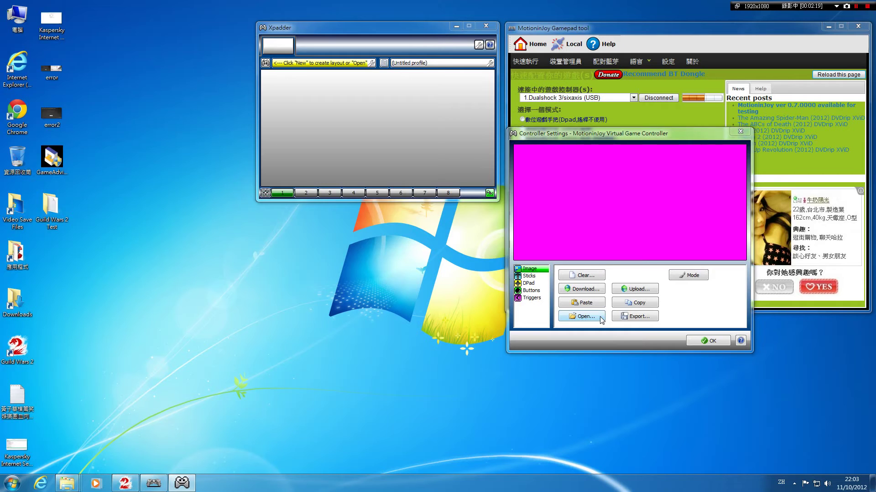
pyautogui.doubleClick(116, 66)
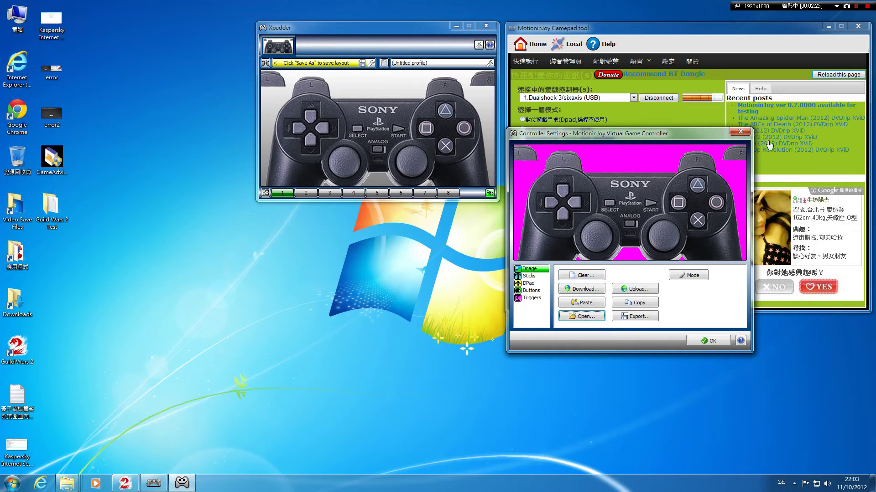
# - Enable both sticks, detecting Axis X/Axis Y and Axis RX/Axis RY, and place them over the left and right sticks on the controller image
pyautogui.click(530, 277)
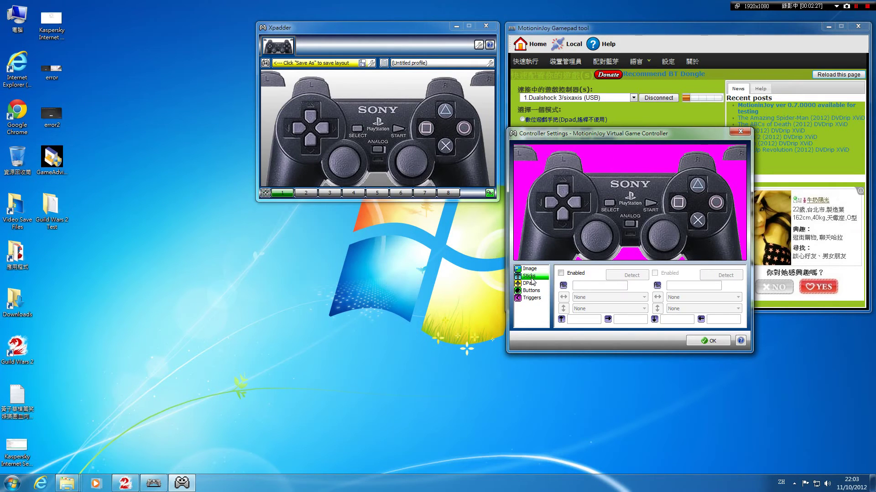
pyautogui.click(561, 273)
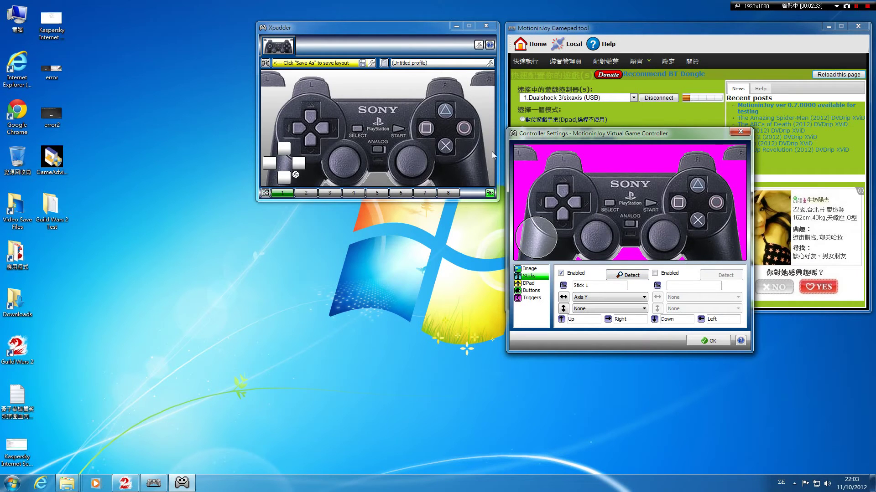
pyautogui.click(562, 275)
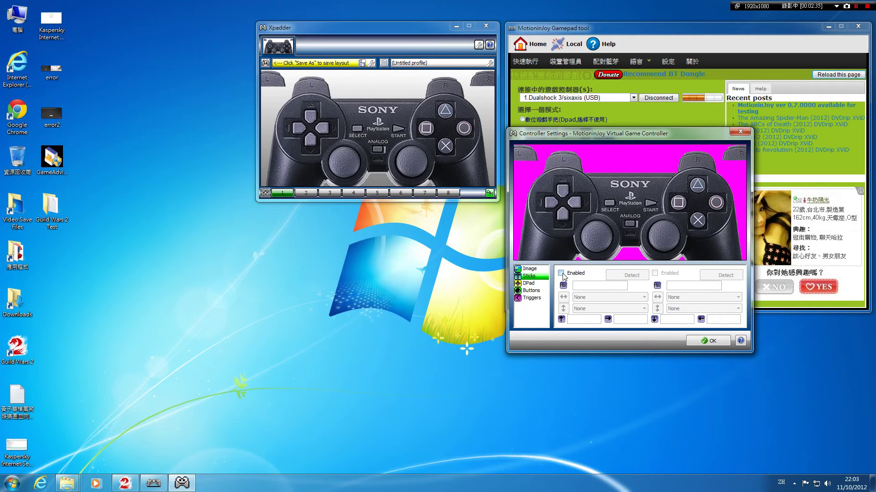
pyautogui.click(560, 274)
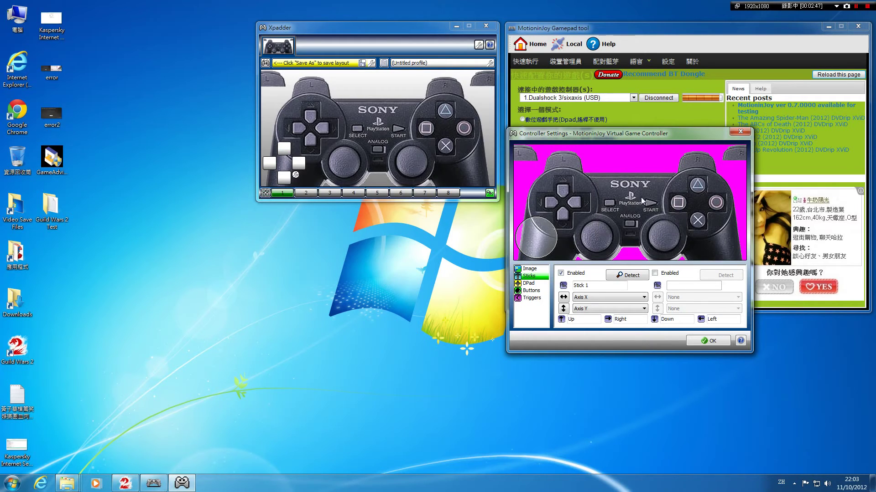
pyautogui.moveTo(542, 239); pyautogui.dragTo(600, 237)
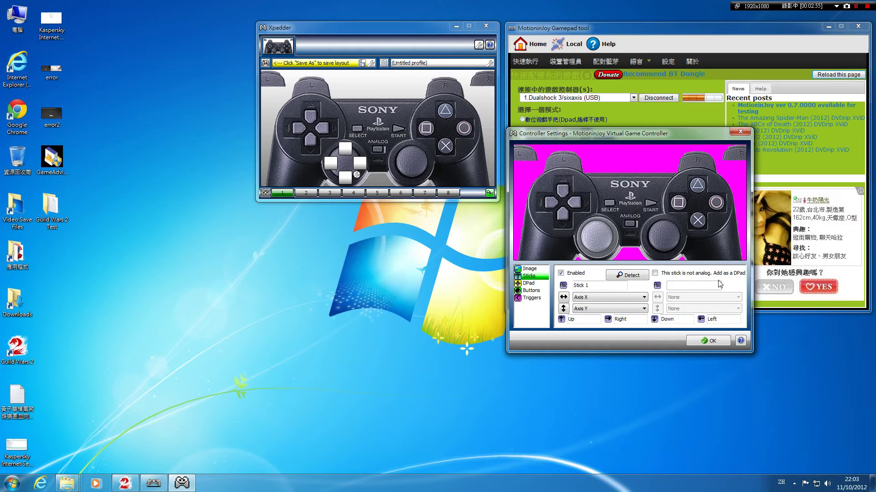
pyautogui.click(654, 273)
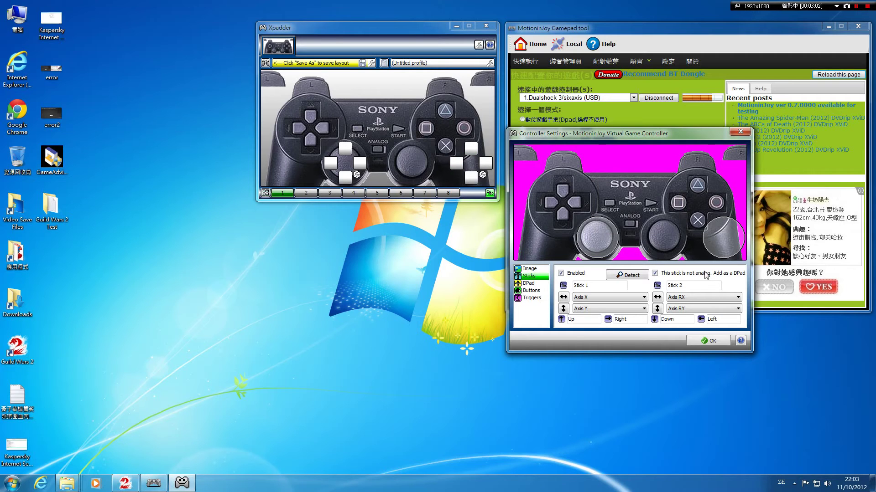
pyautogui.moveTo(730, 240); pyautogui.dragTo(672, 241)
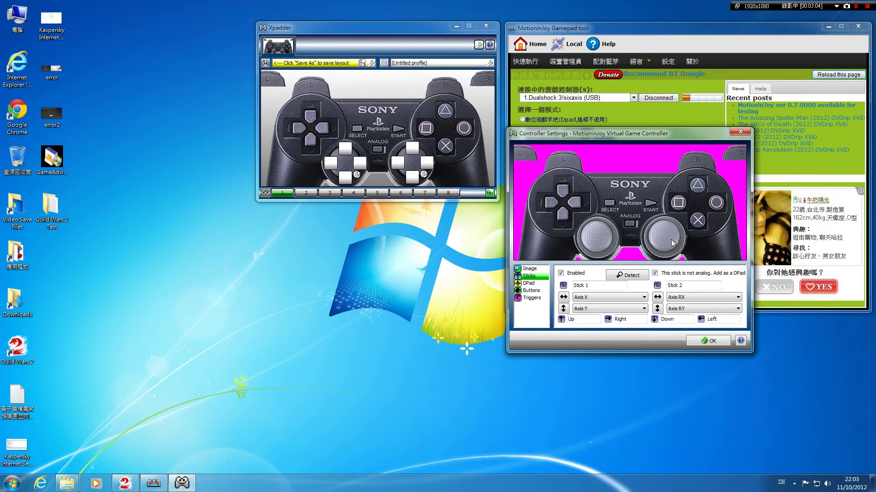
# - Enable the DPad with POV for all four directions and place it over the directional pad on the image
pyautogui.click(529, 284)
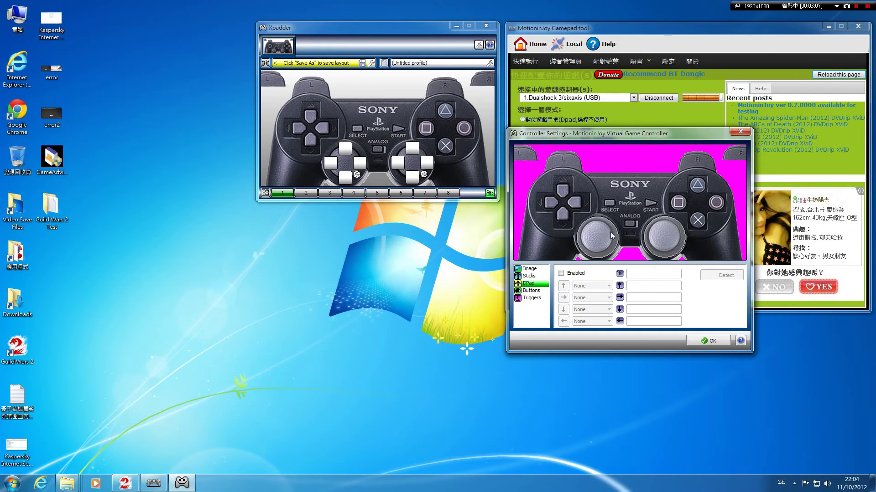
pyautogui.click(560, 273)
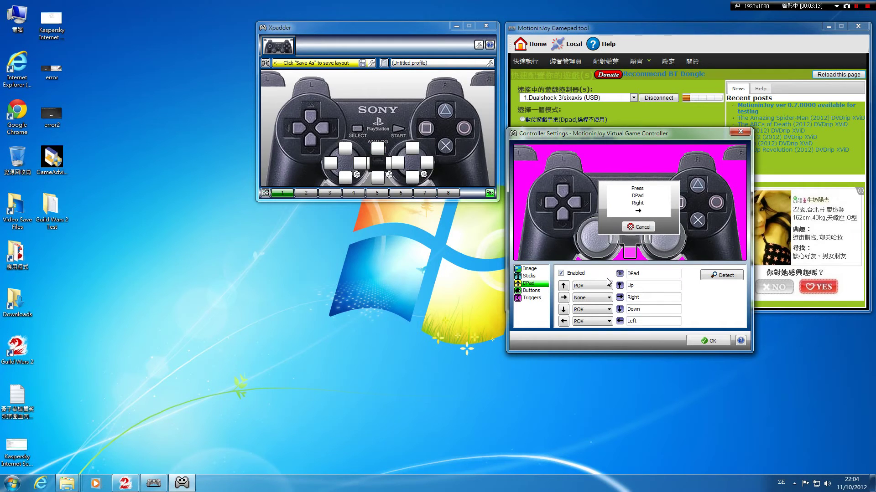
pyautogui.moveTo(624, 231); pyautogui.dragTo(562, 203)
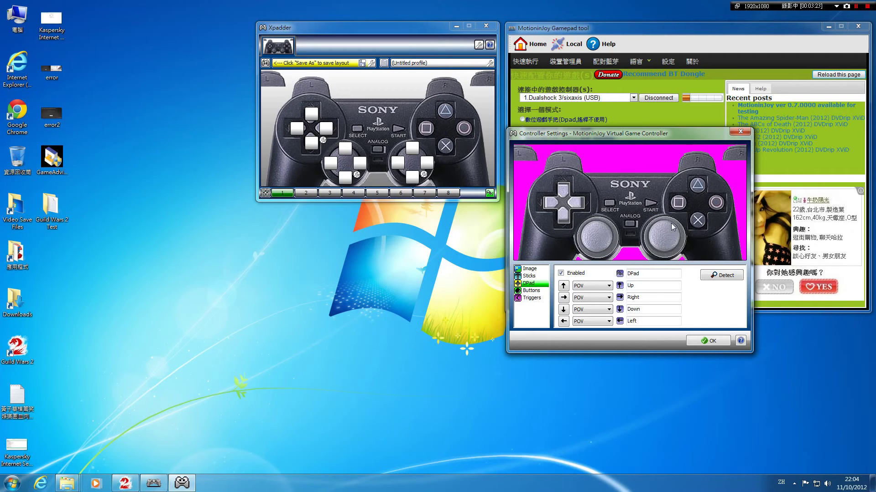
# - Add the four face buttons to the layout and place them over the square, triangle, cross and circle symbols
pyautogui.click(534, 292)
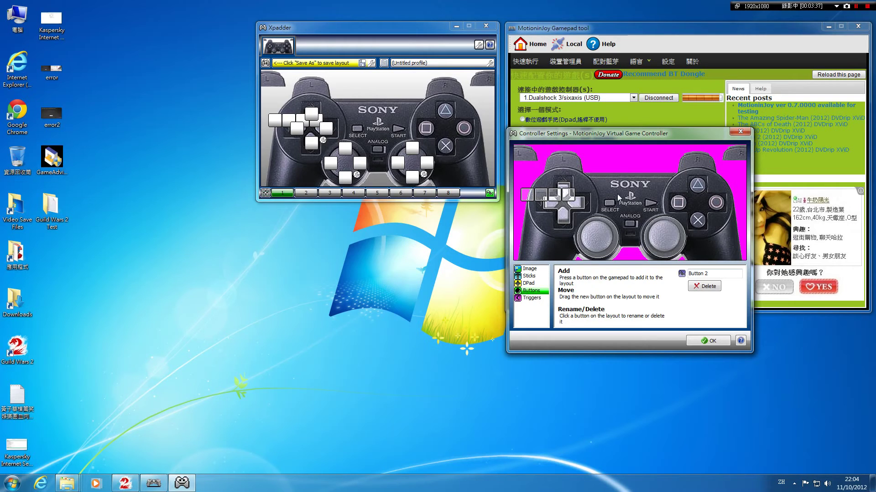
pyautogui.moveTo(568, 194); pyautogui.dragTo(679, 208)
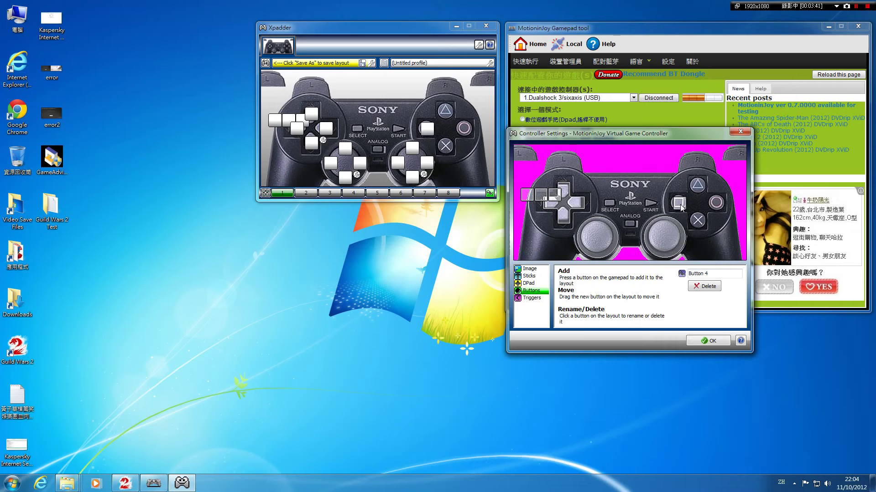
pyautogui.moveTo(528, 195); pyautogui.dragTo(701, 187)
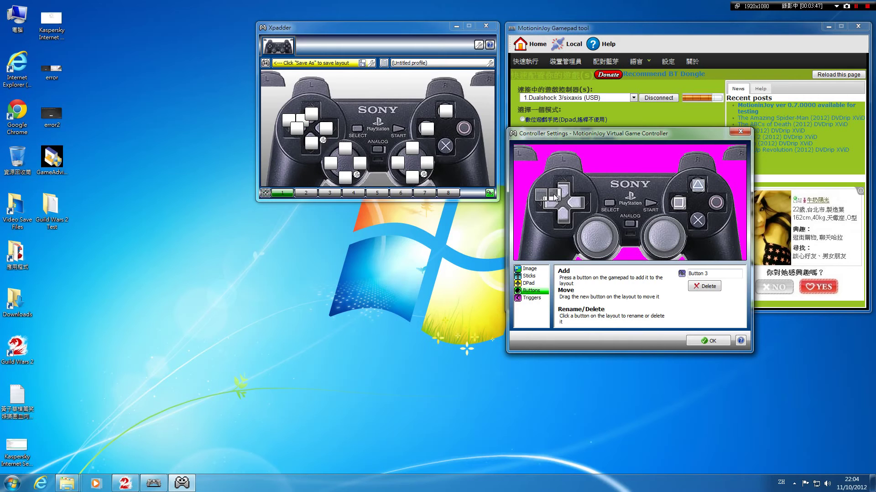
pyautogui.moveTo(577, 209); pyautogui.dragTo(701, 222)
pyautogui.moveTo(541, 195); pyautogui.dragTo(718, 205)
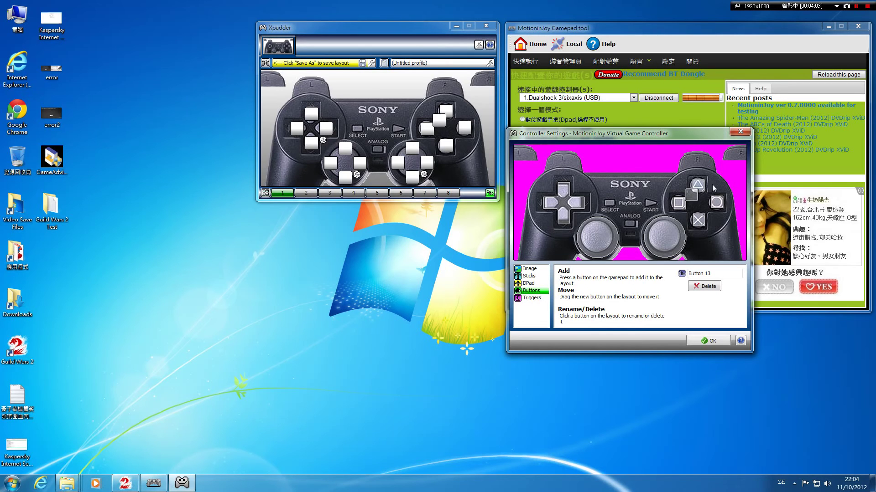
# - Place the remaining detected buttons over the Analog, Start, Select, and inner L and R shoulder buttons on the image
pyautogui.moveTo(692, 195); pyautogui.dragTo(630, 224)
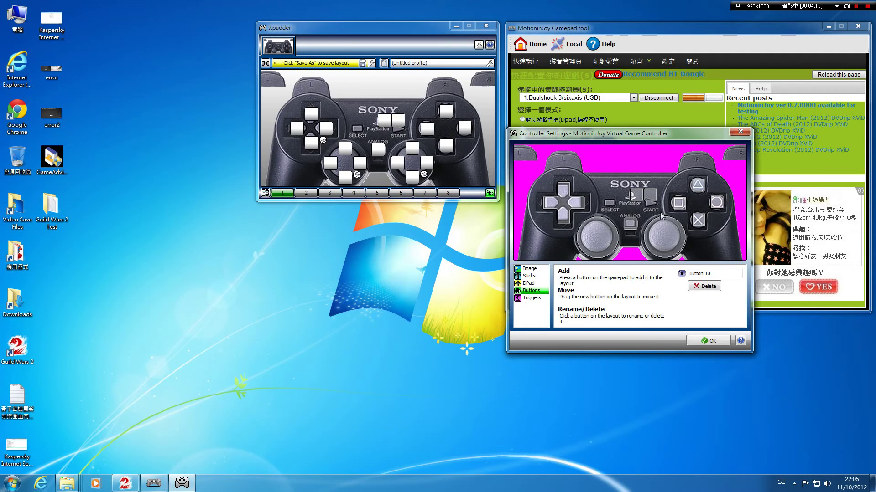
pyautogui.moveTo(640, 201)
pyautogui.mouseDown()
pyautogui.moveTo(613, 206)
pyautogui.moveTo(652, 198)
pyautogui.moveTo(652, 205)
pyautogui.mouseUp()
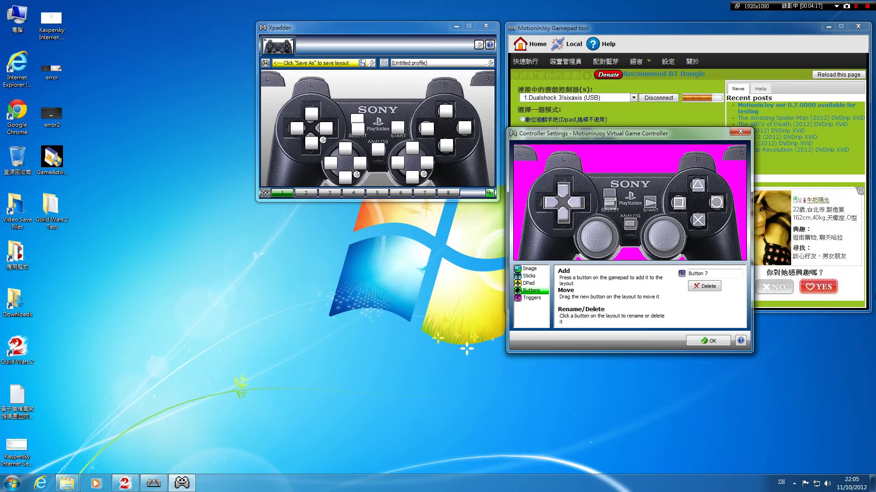
pyautogui.moveTo(611, 194); pyautogui.dragTo(564, 161)
pyautogui.moveTo(627, 196); pyautogui.dragTo(699, 164)
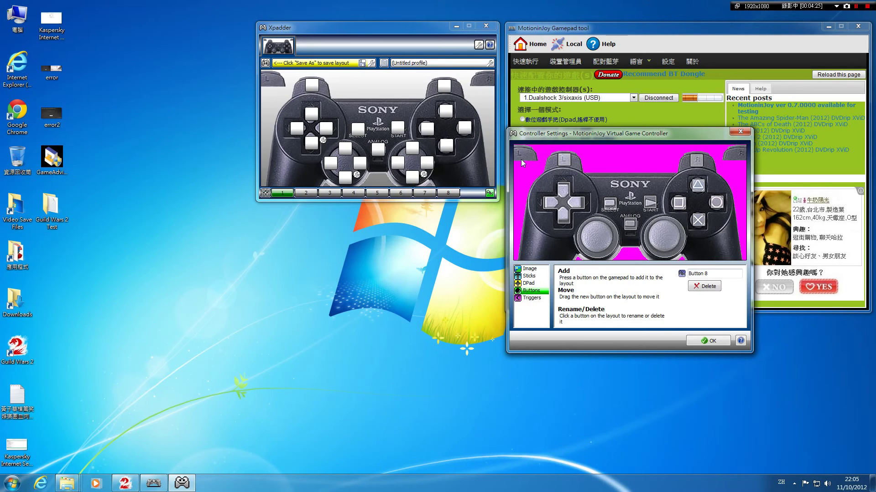
# - Enable the triggers with Axis Z+ and Axis Z-, place them over the outer L and R buttons, and accept the controller settings
pyautogui.click(538, 298)
pyautogui.click(561, 273)
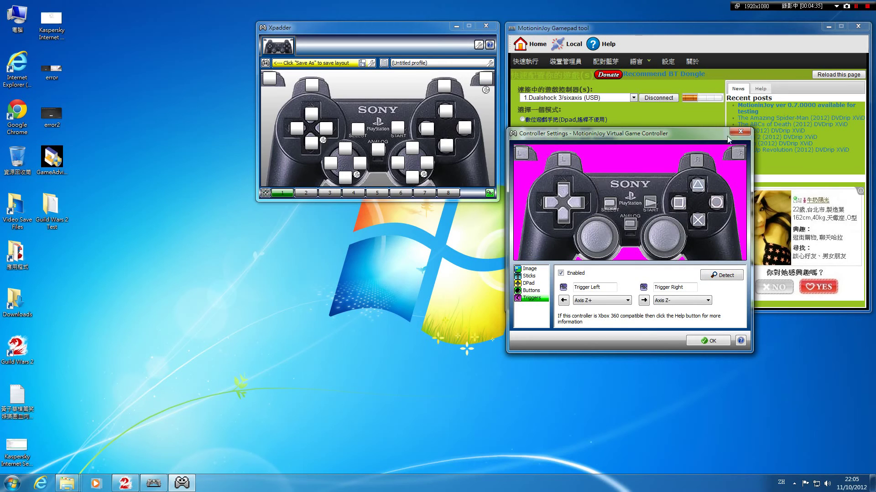
pyautogui.click(708, 340)
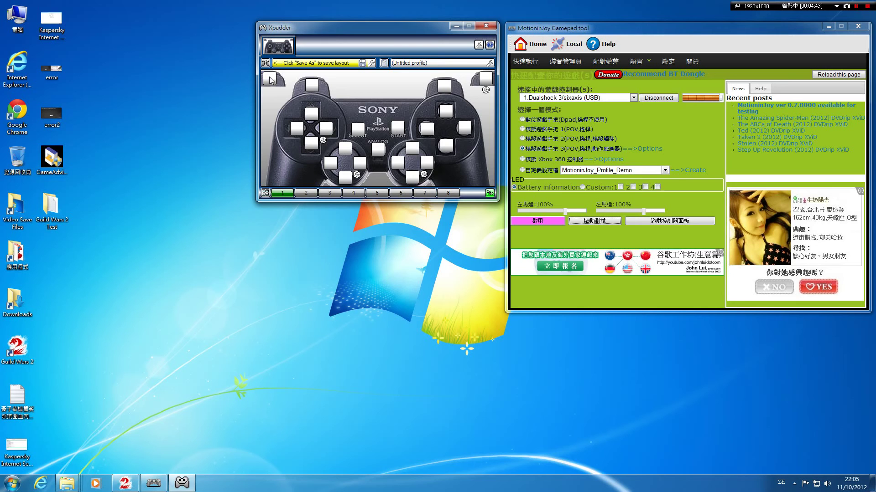
# - Assign the Up, Down, Left and Right arrow keys to the matching four DPad directions
pyautogui.click(312, 115)
pyautogui.click(313, 117)
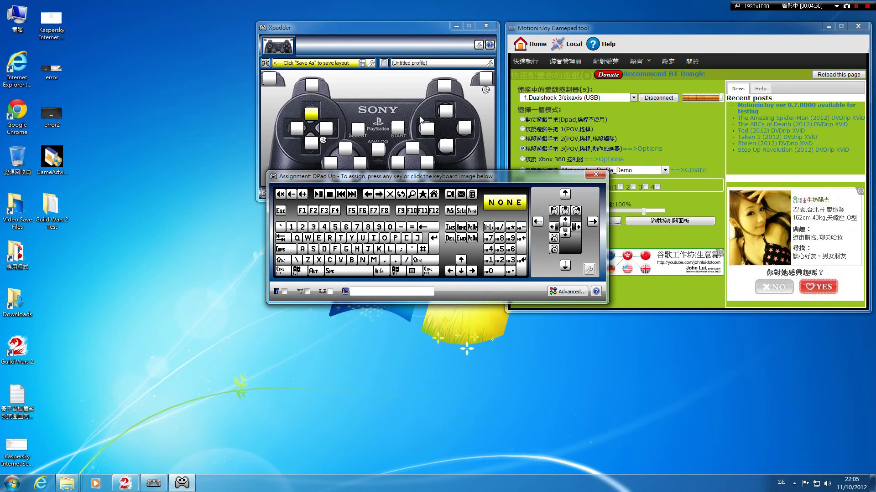
pyautogui.press('Up')
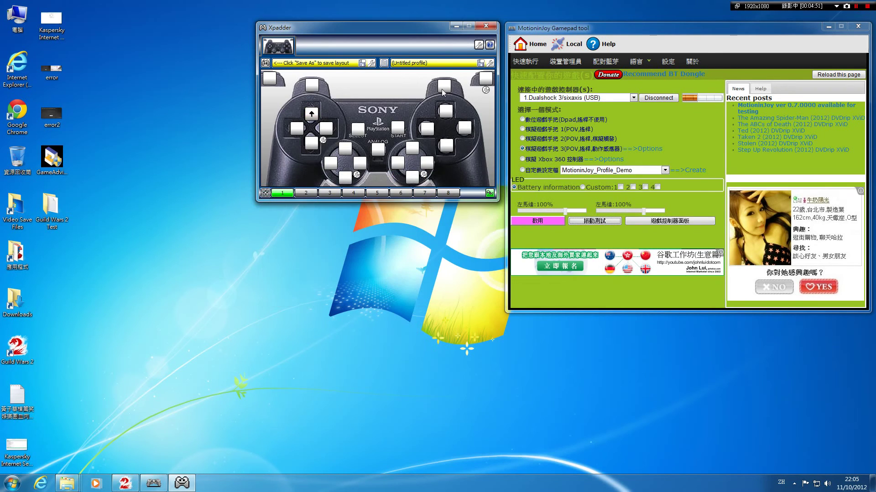
pyautogui.click(311, 144)
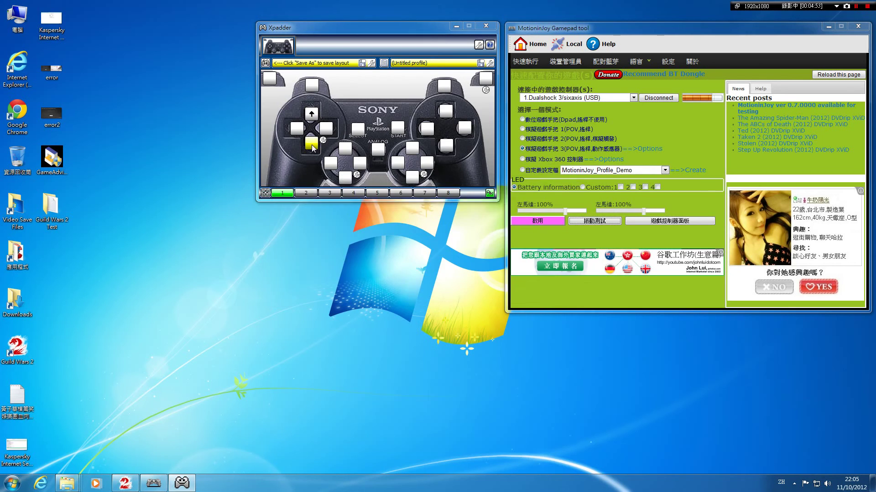
pyautogui.press('Down')
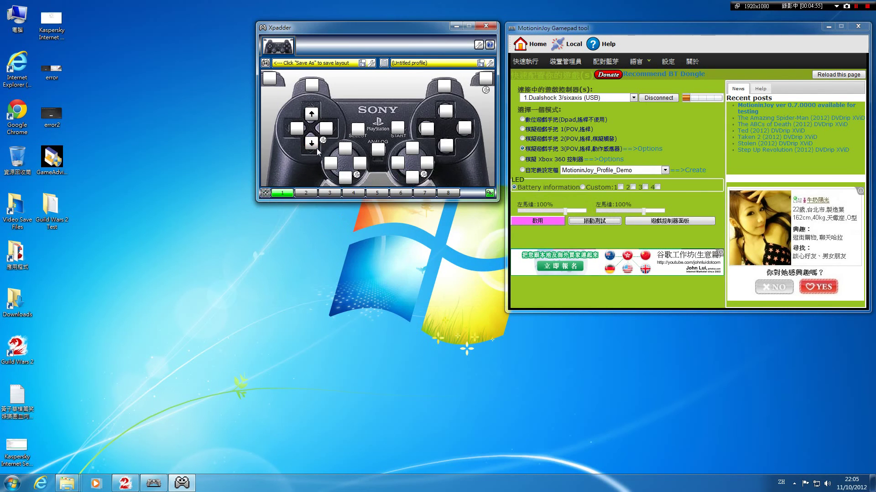
pyautogui.click(297, 129)
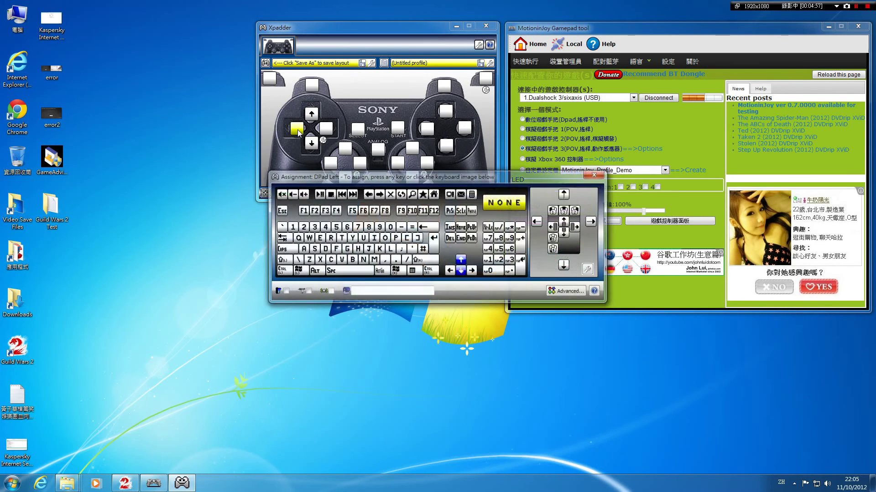
pyautogui.press('Left')
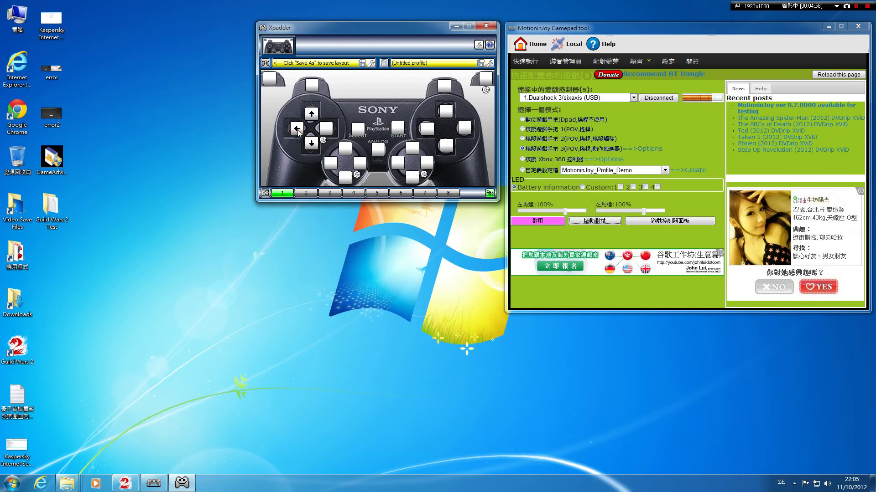
pyautogui.click(327, 130)
pyautogui.press('Right')
pyautogui.click(265, 65)
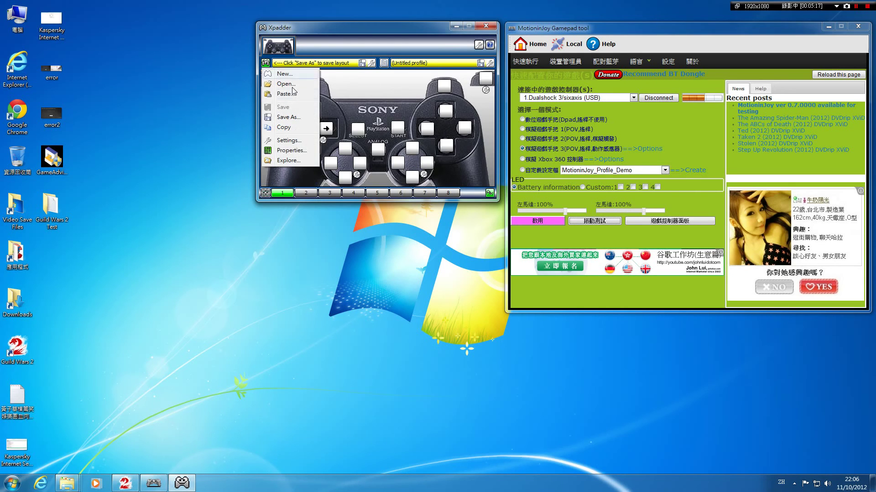
pyautogui.click(317, 120)
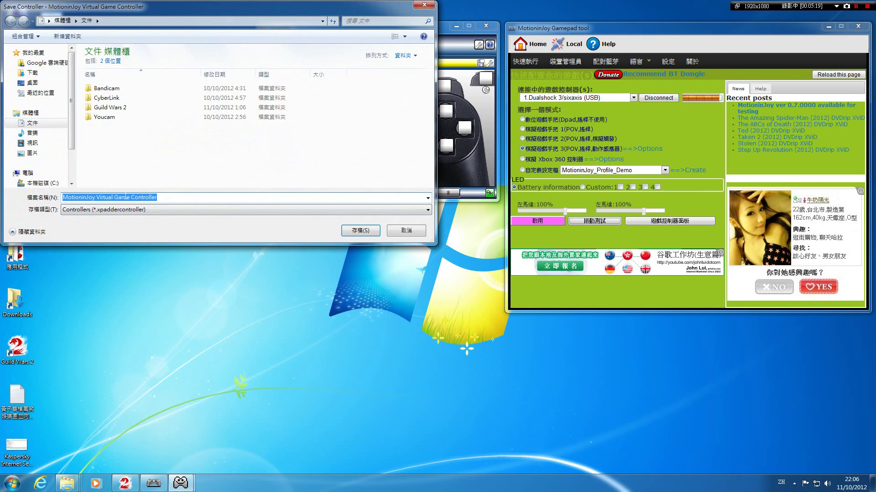
pyautogui.click(46, 85)
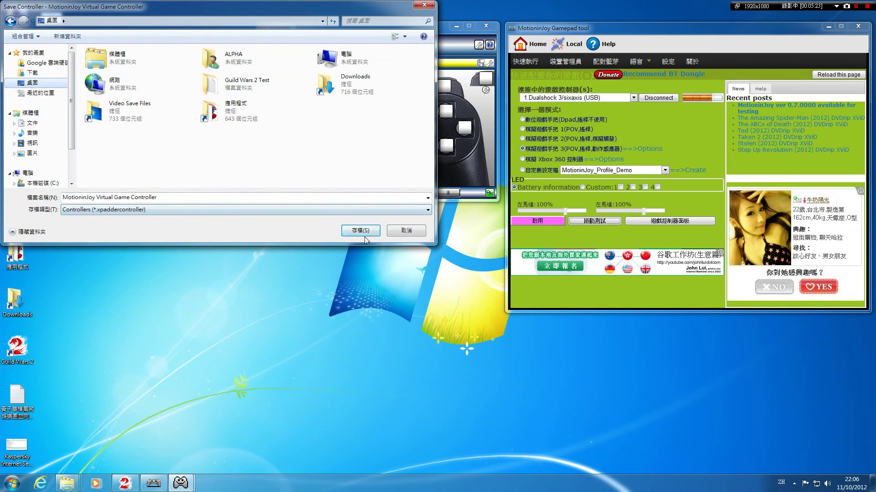
pyautogui.click(404, 230)
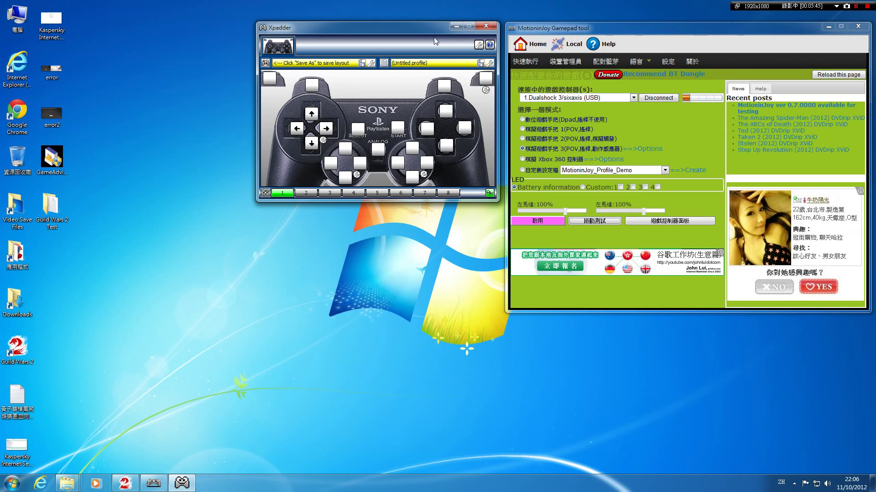
# - Move the Xpadder window lower on the desktop and show the help information in the MotioninJoy Gamepad tool
pyautogui.moveTo(431, 31); pyautogui.dragTo(434, 137)
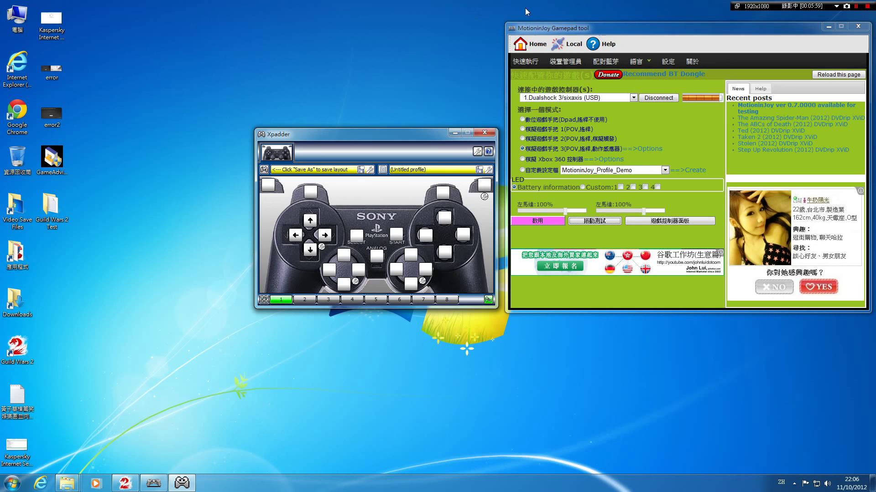
pyautogui.click(609, 49)
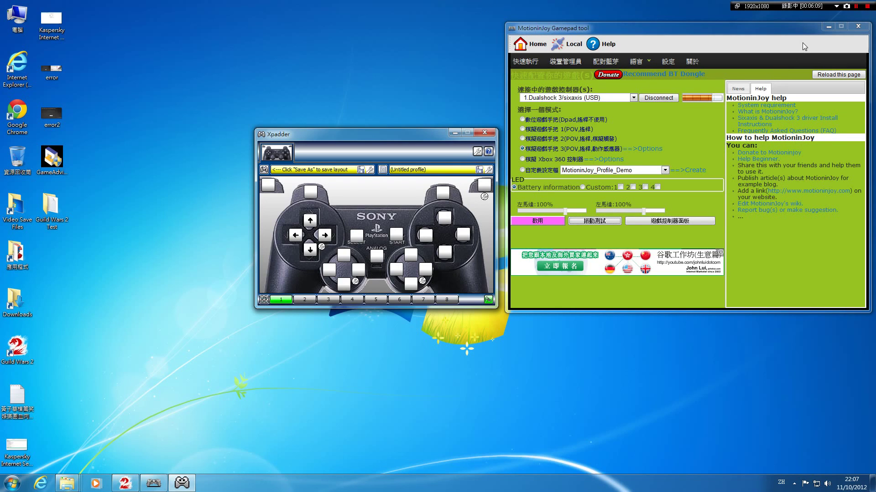
pyautogui.click(866, 6)
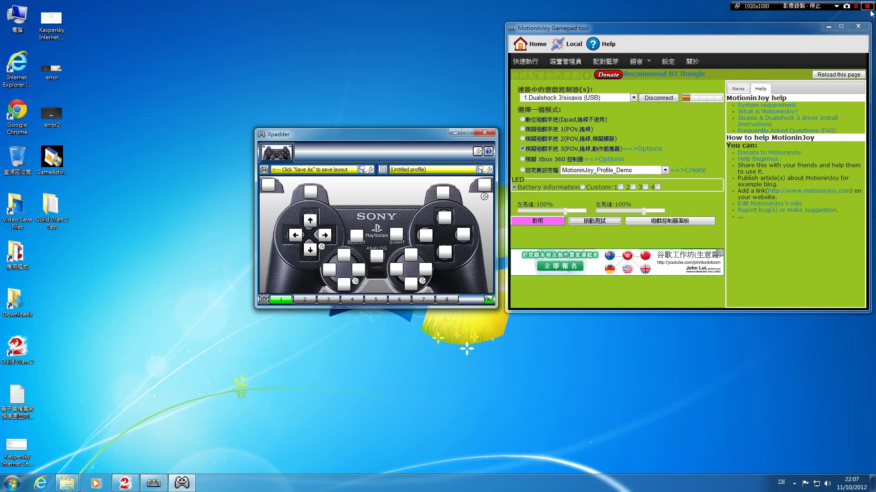